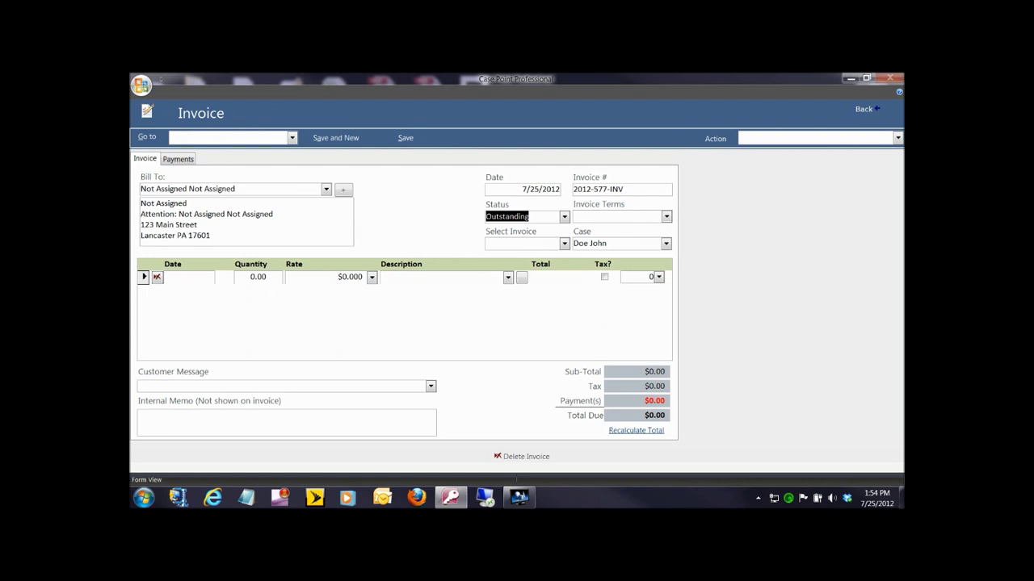
Step: Save the new invoice and set its invoice terms to 30 Days
click(405, 138)
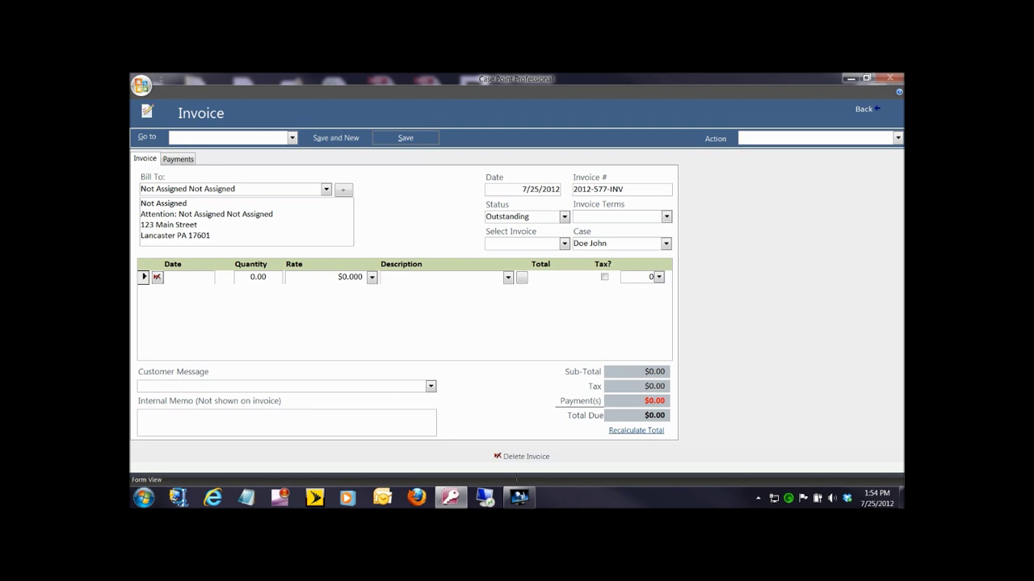
click(666, 217)
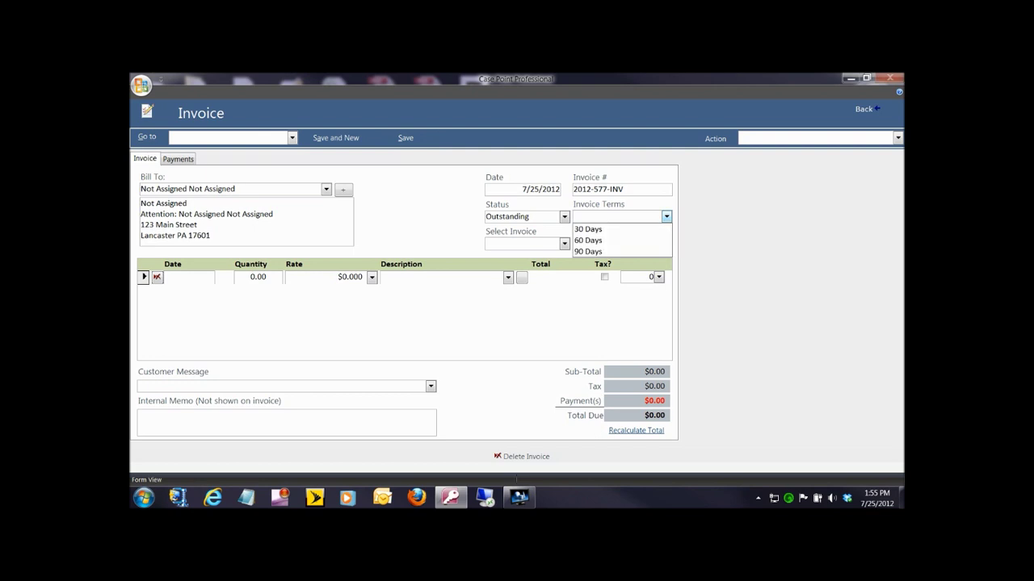
click(598, 228)
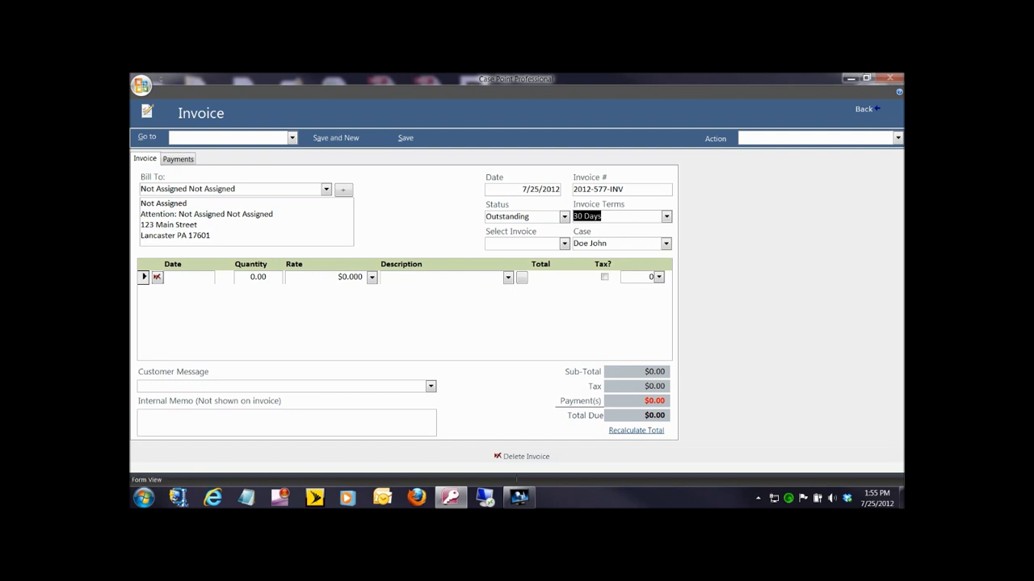
Step: Enter a quantity of 8 and a rate of $50 in the first invoice line
click(192, 277)
key(Tab)
text(8)
key(Tab)
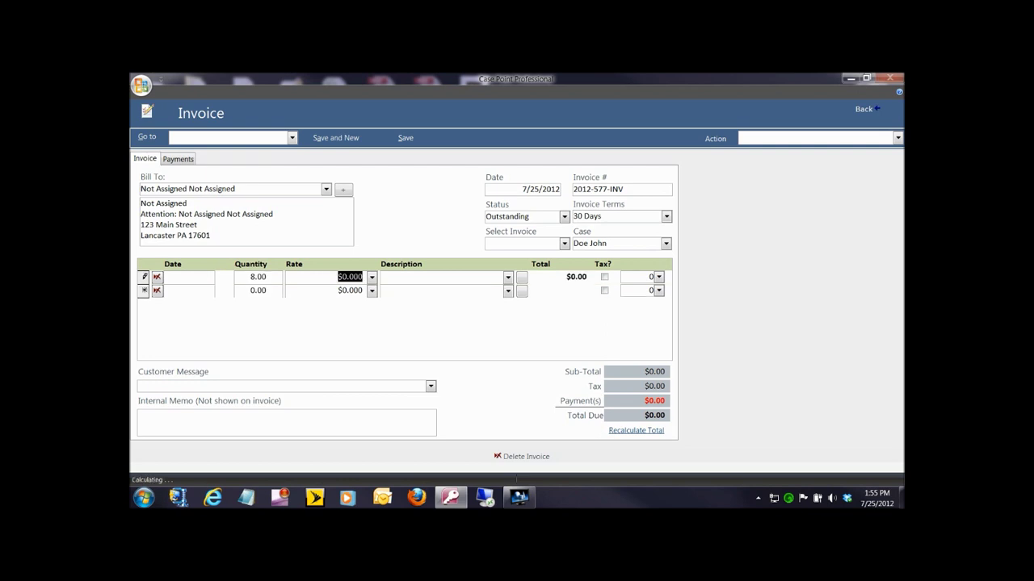
text(50)
key(Tab)
click(372, 277)
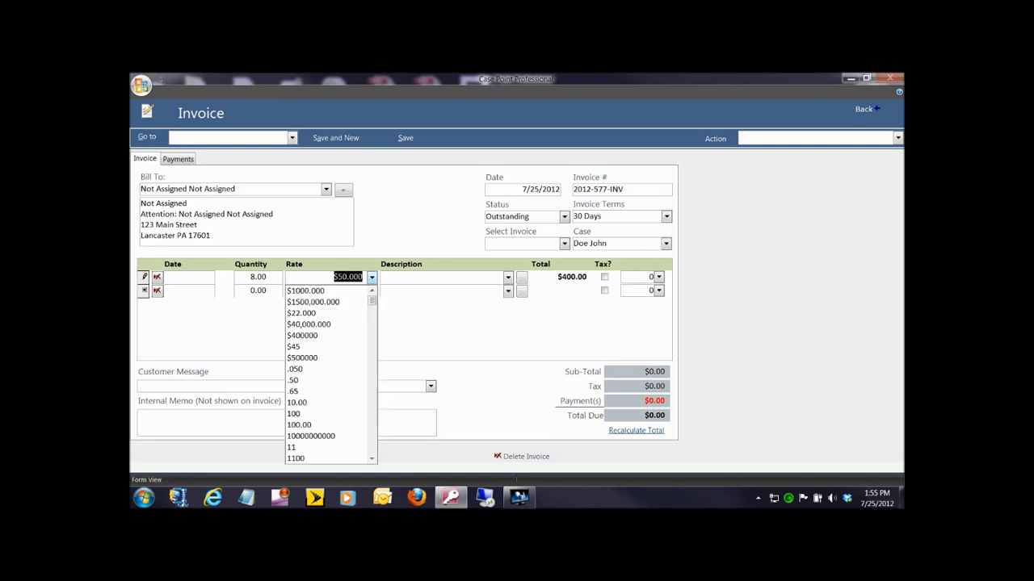
click(372, 277)
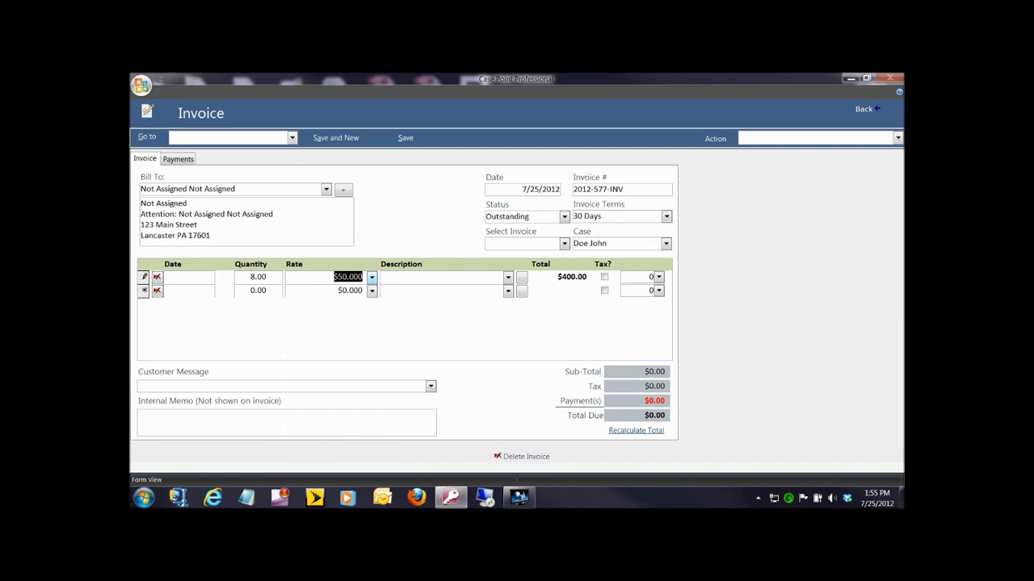
Step: Describe the invoice line as "Hours" and add the detail note "For Surveillance" to it
click(381, 277)
text(Hours)
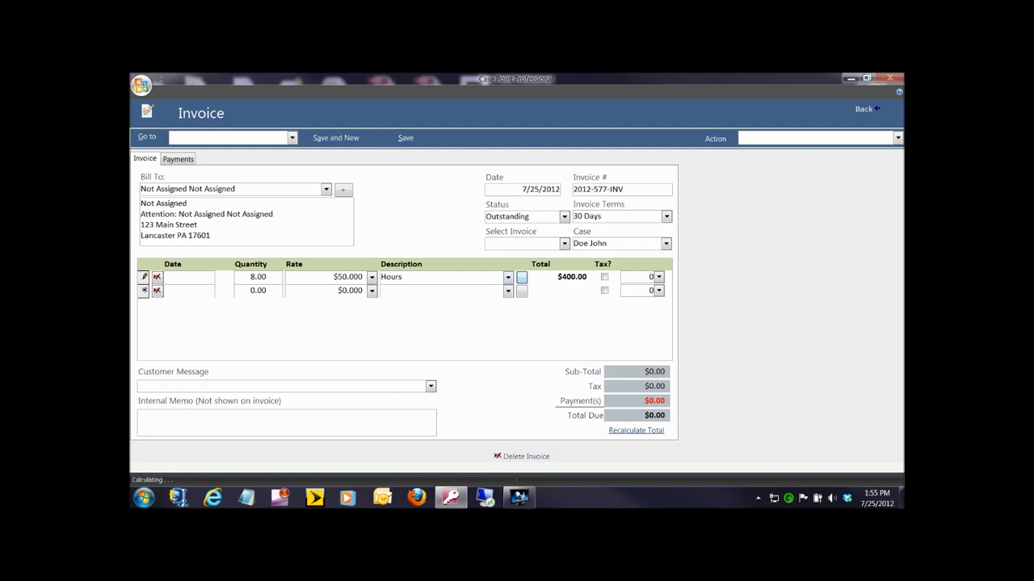
text(For Surveillance)
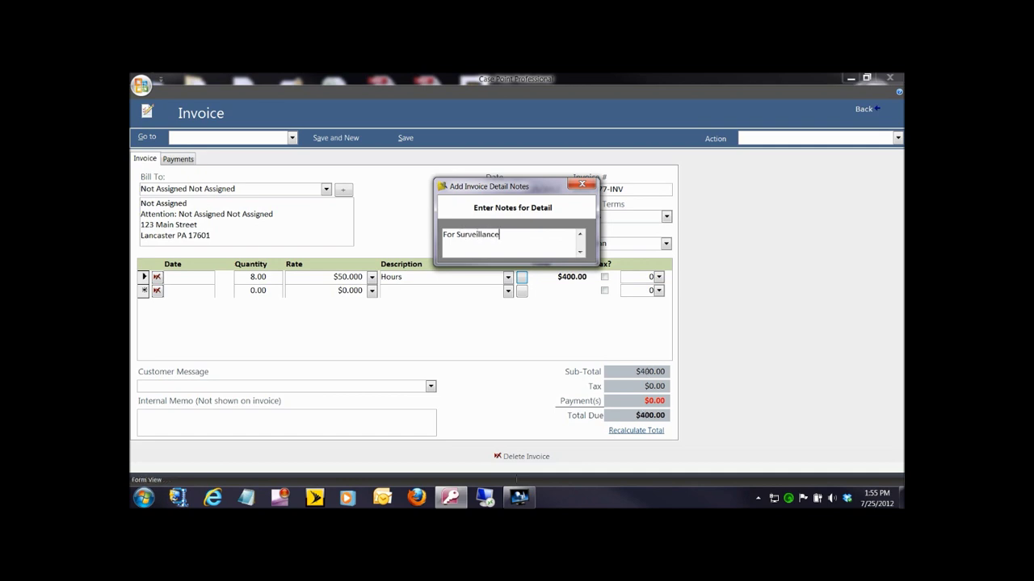
click(582, 185)
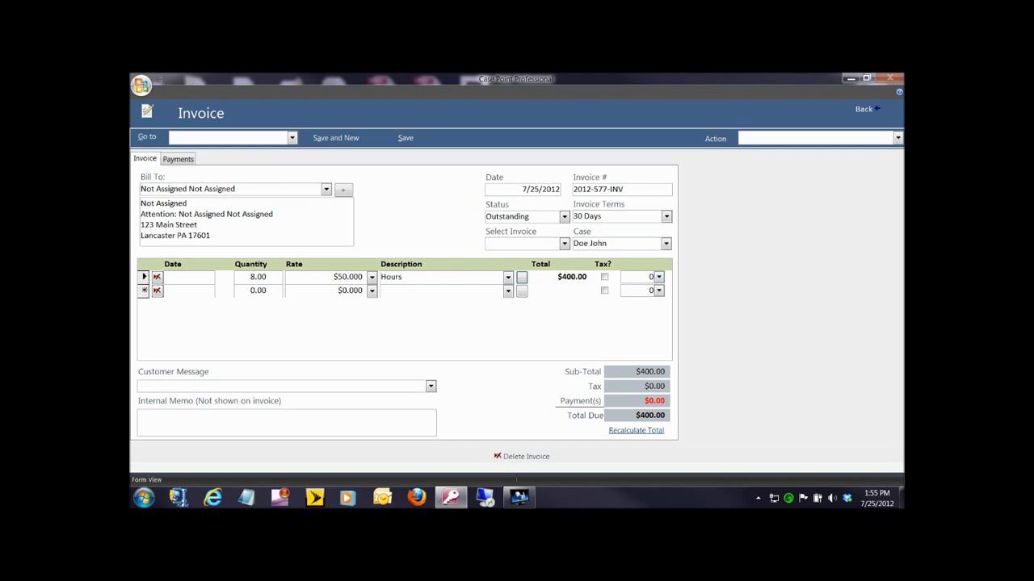
Step: Check the line's tax rate choices without changing the rate, and set the customer message to "Thank you for the assignment."
click(659, 277)
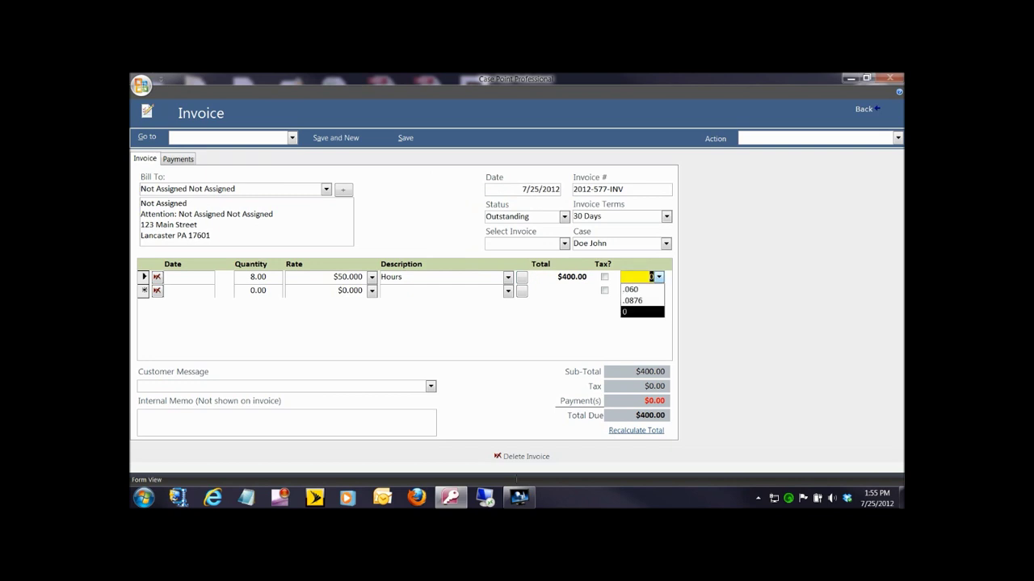
click(658, 276)
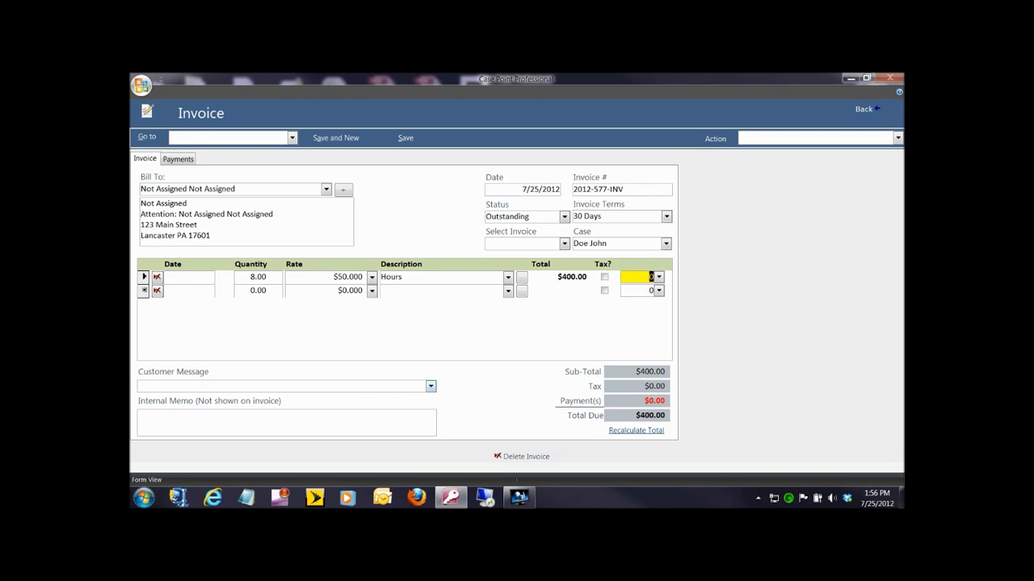
click(430, 386)
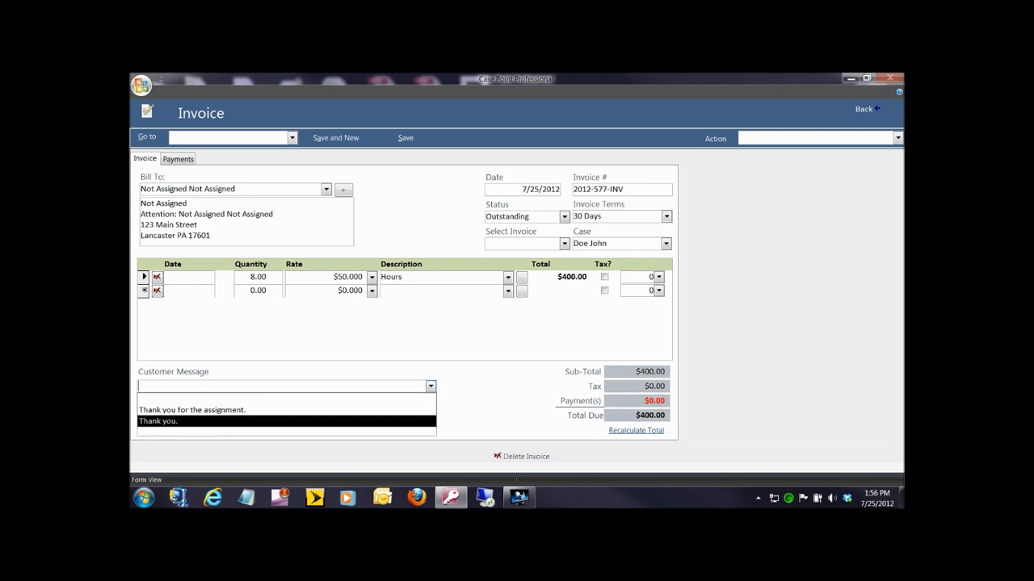
key(Return)
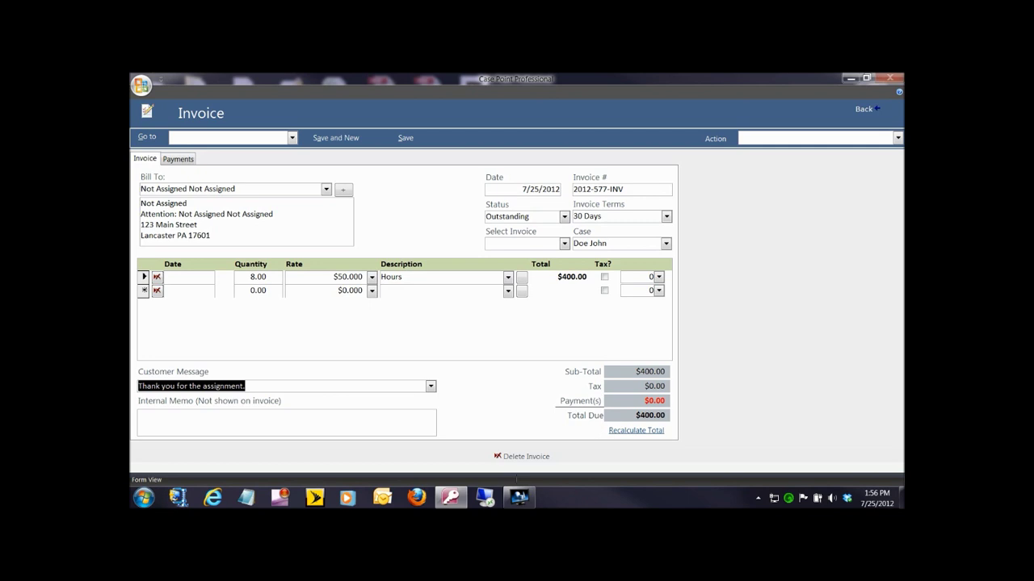
Step: Look through the actions available for the invoice, from emailing it to the client to the invoice combo options
click(897, 138)
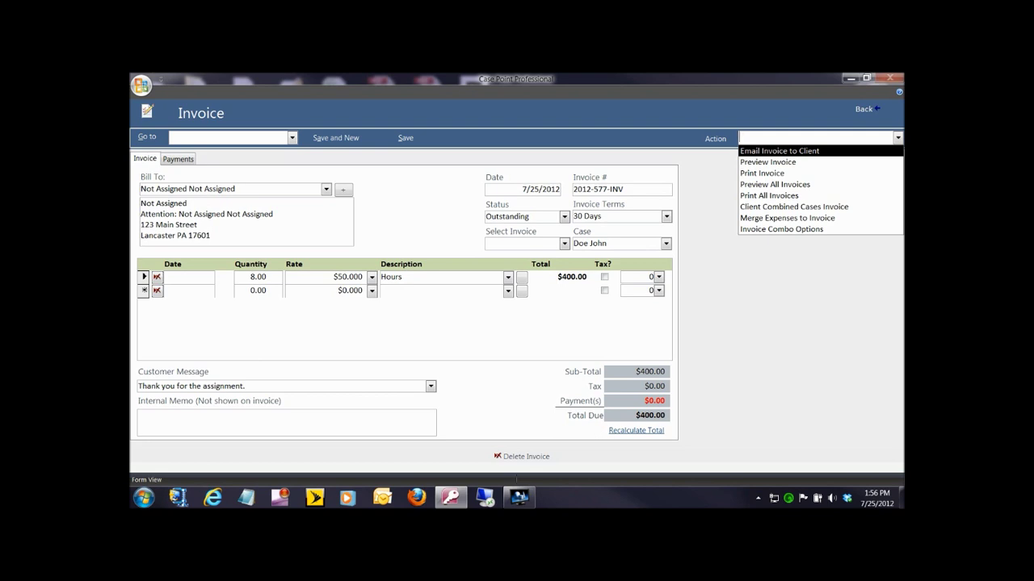
key(Down)
key(Down)
key(Down)
key(Down)
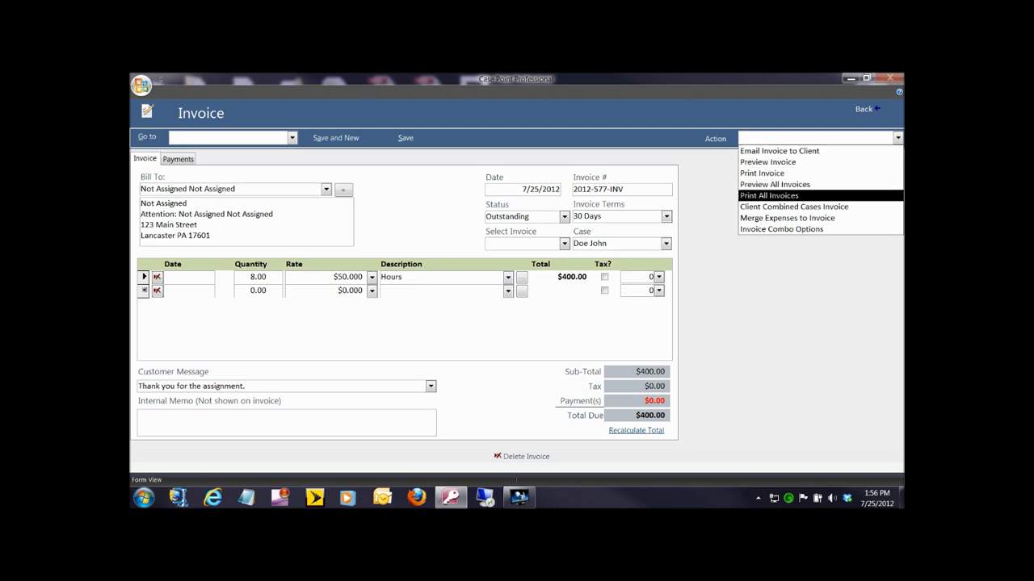
key(Down)
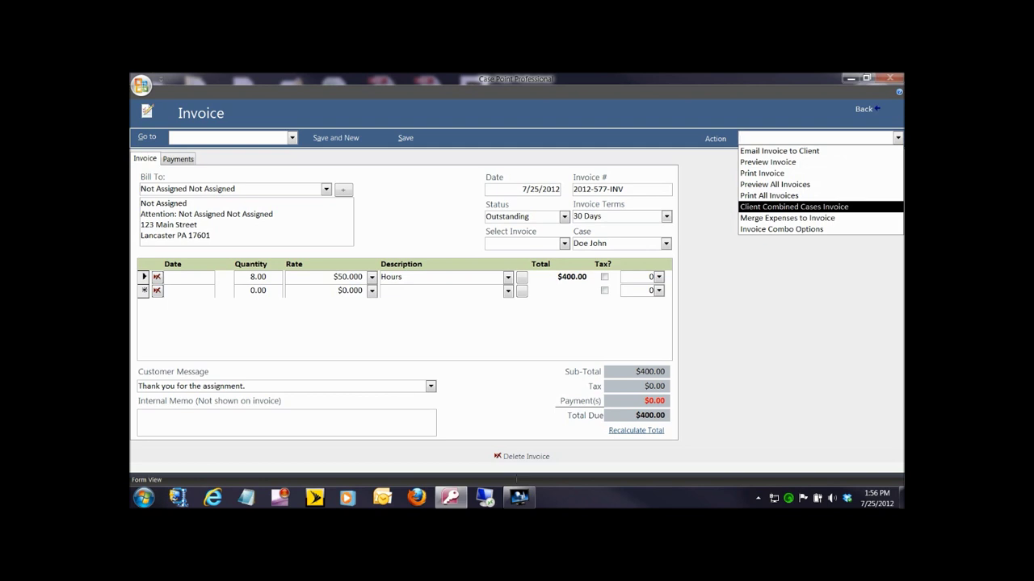
key(Down)
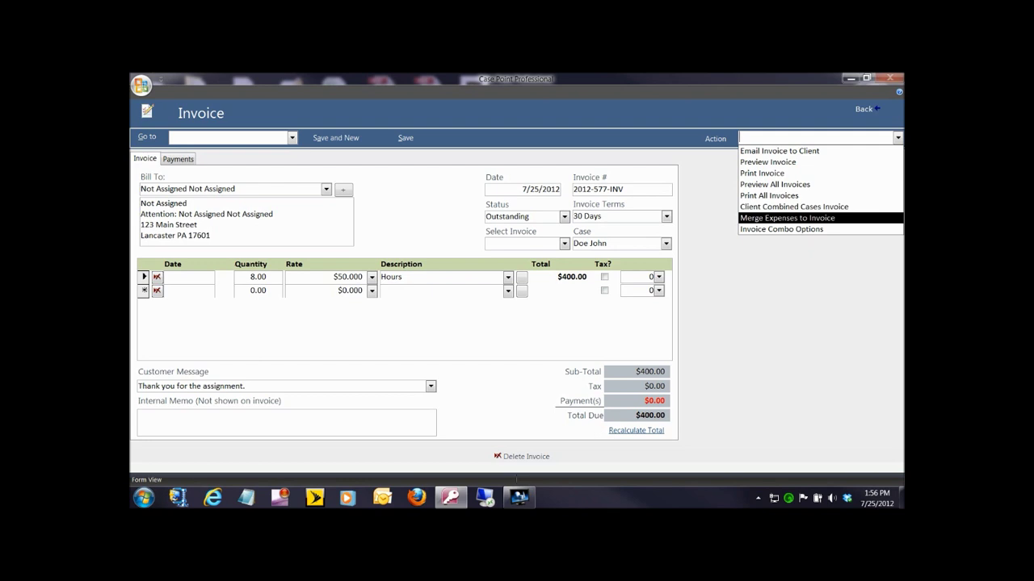
key(Down)
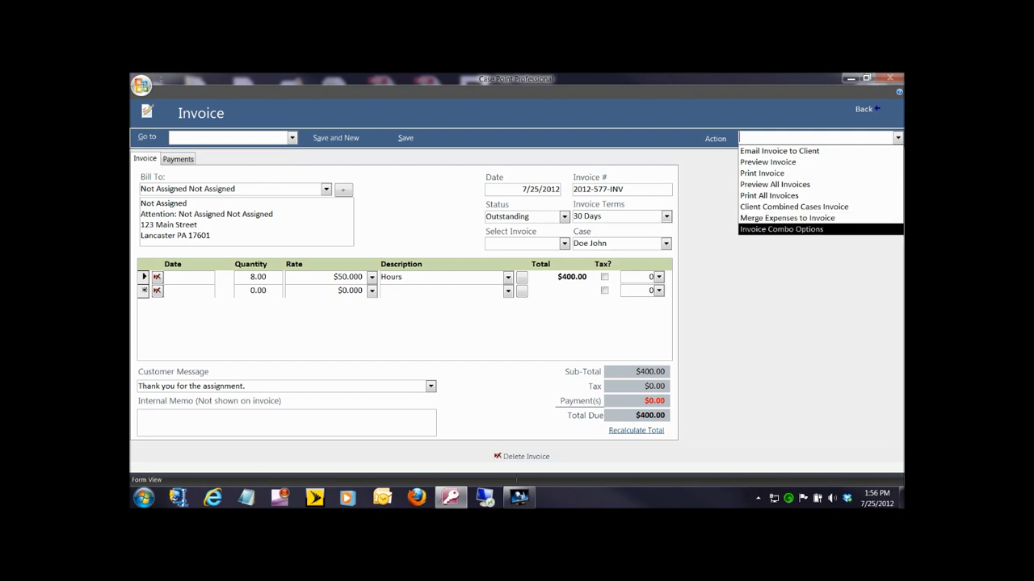
key(Escape)
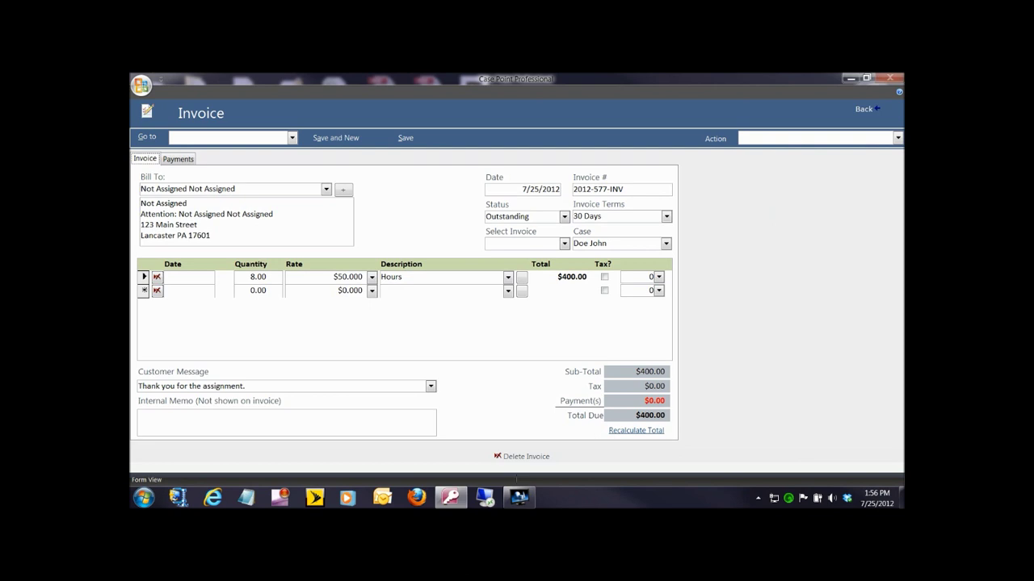
Step: Keep the terms at 30 Days, preview the invoice in a maximized window, check its print option and close the preview
click(667, 216)
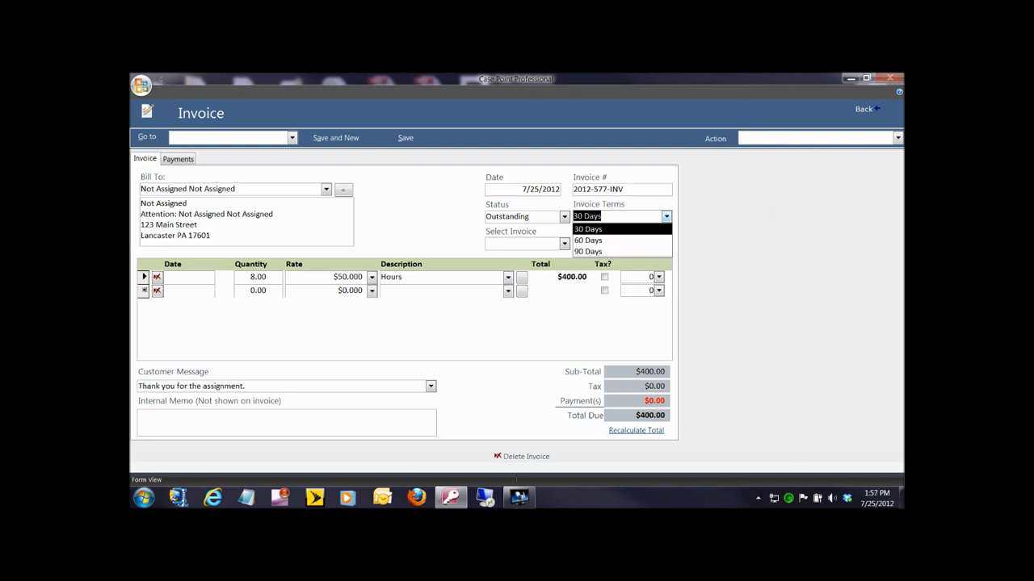
key(Return)
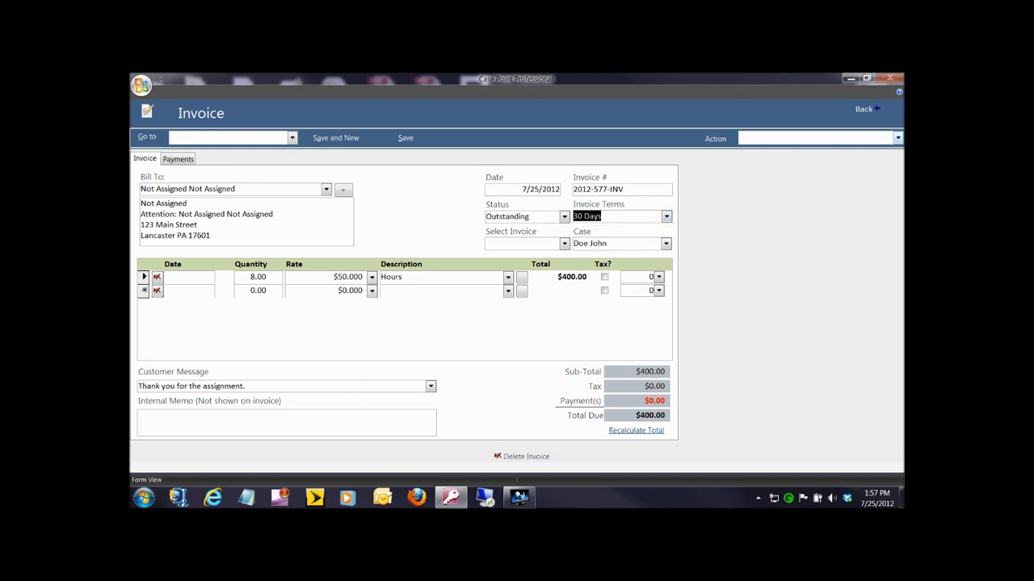
click(898, 138)
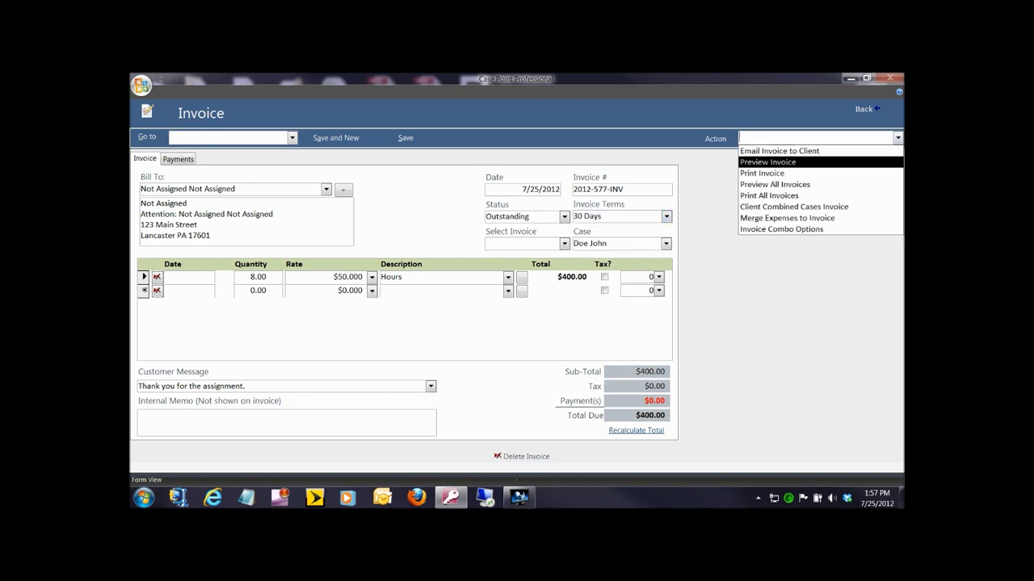
key(Return)
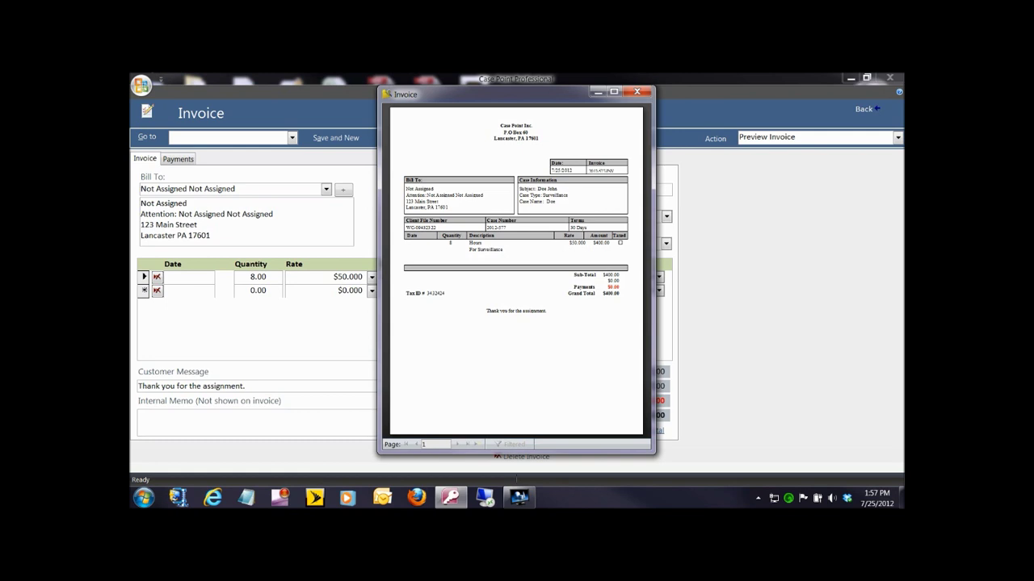
click(614, 92)
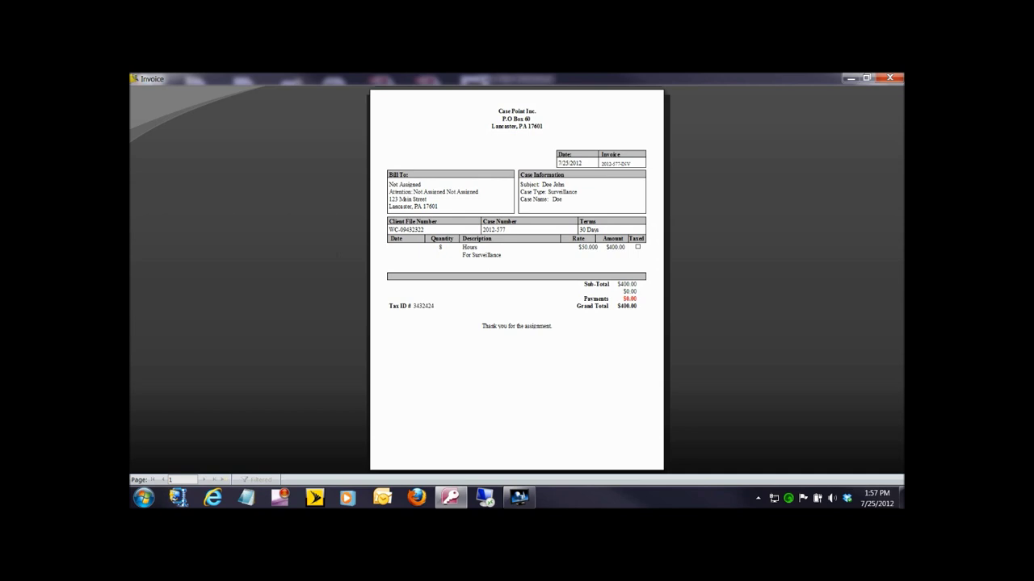
right_click(466, 151)
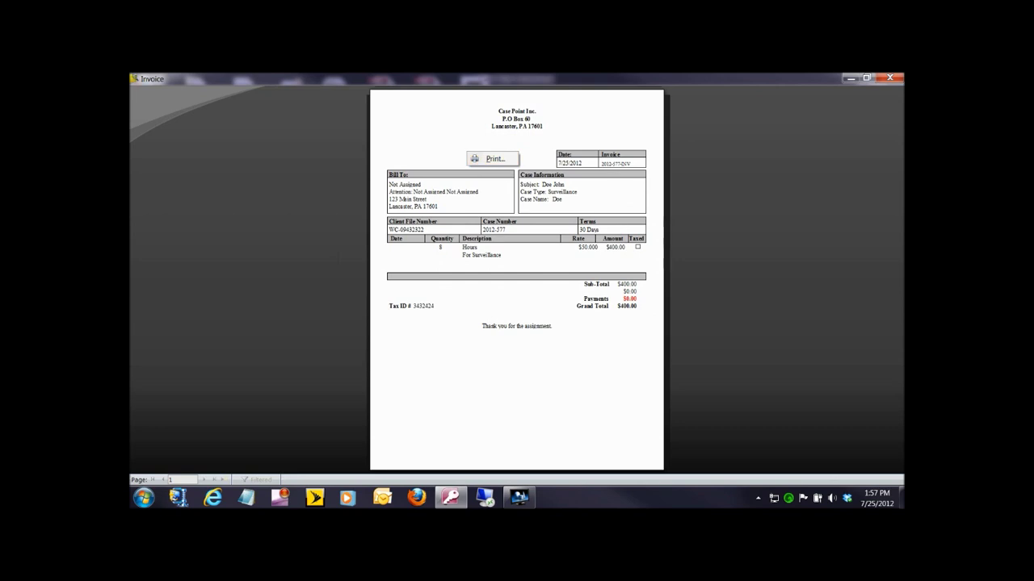
click(582, 134)
click(890, 78)
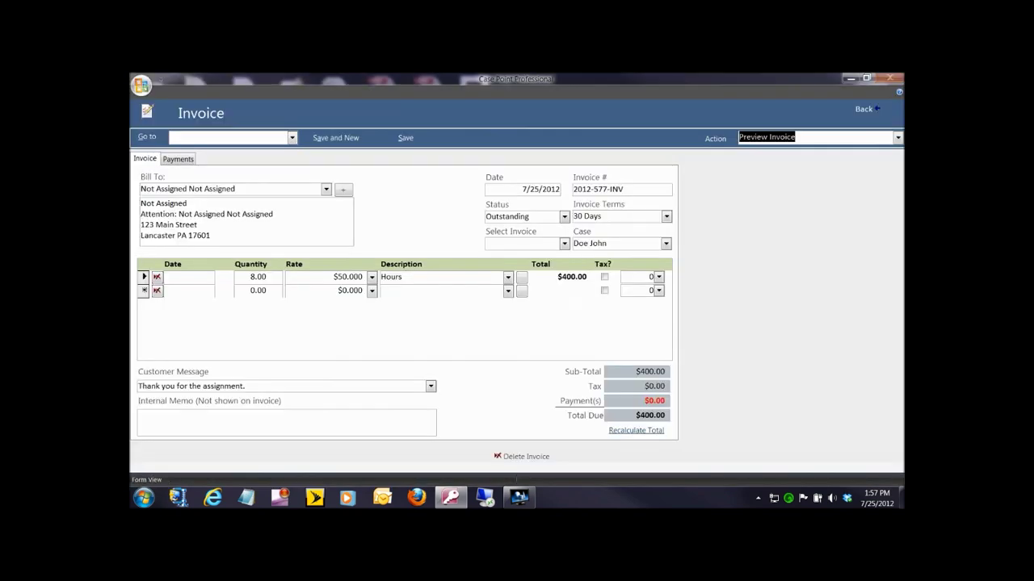
Step: Create an email to the client with the invoice attached and read through the message text
click(897, 137)
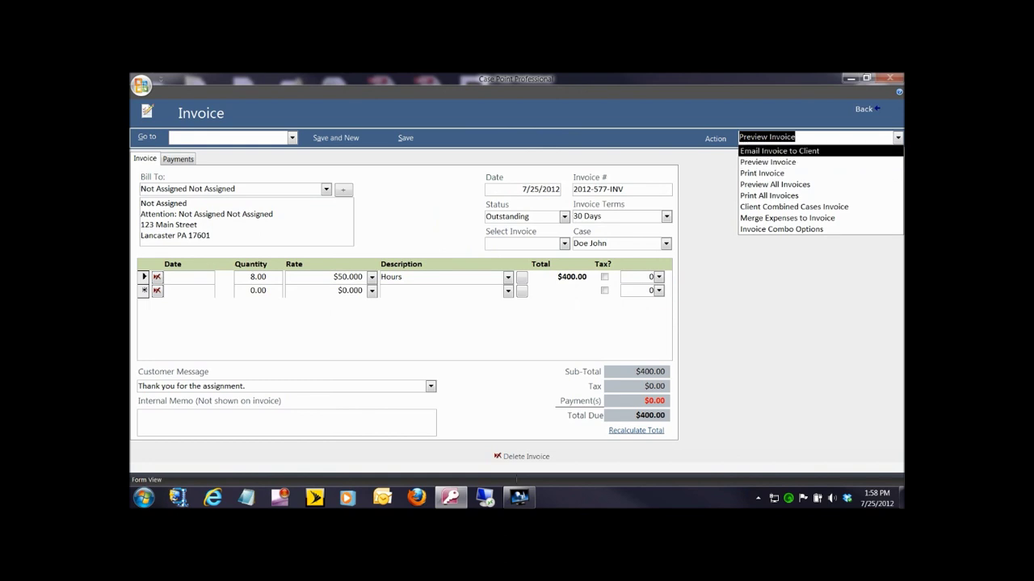
click(779, 151)
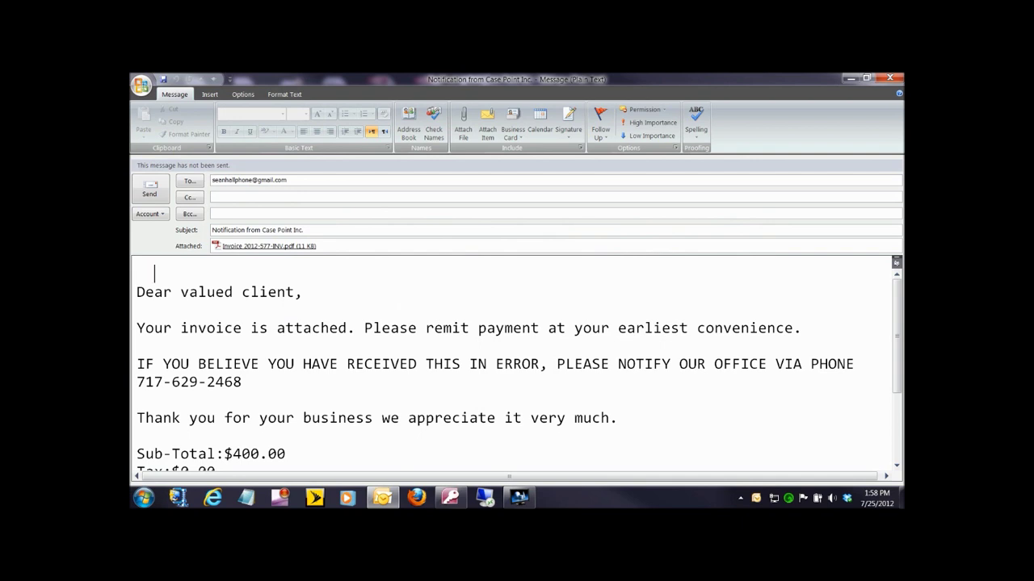
scroll(516, 364, down, 1)
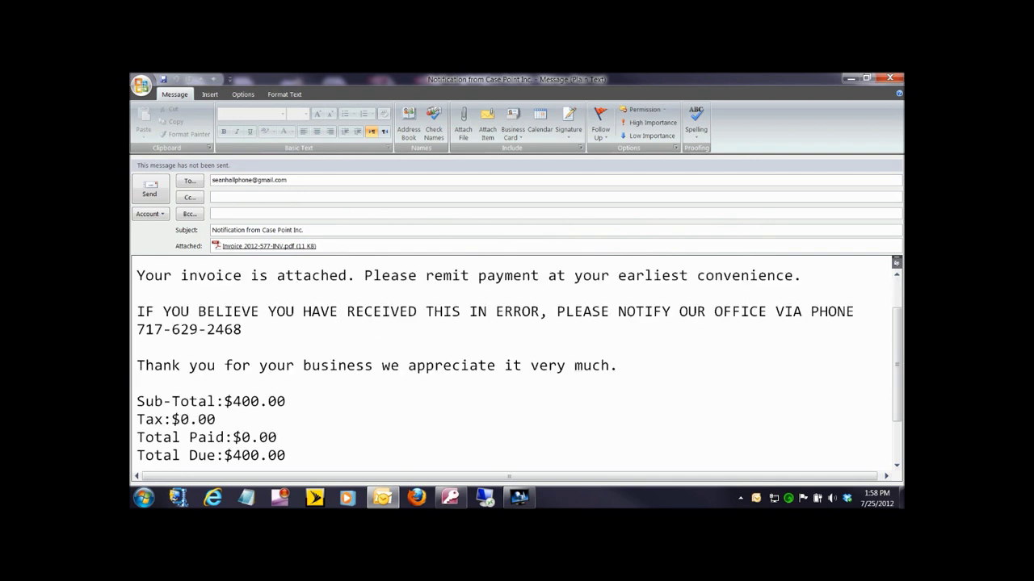
scroll(516, 363, down, 2)
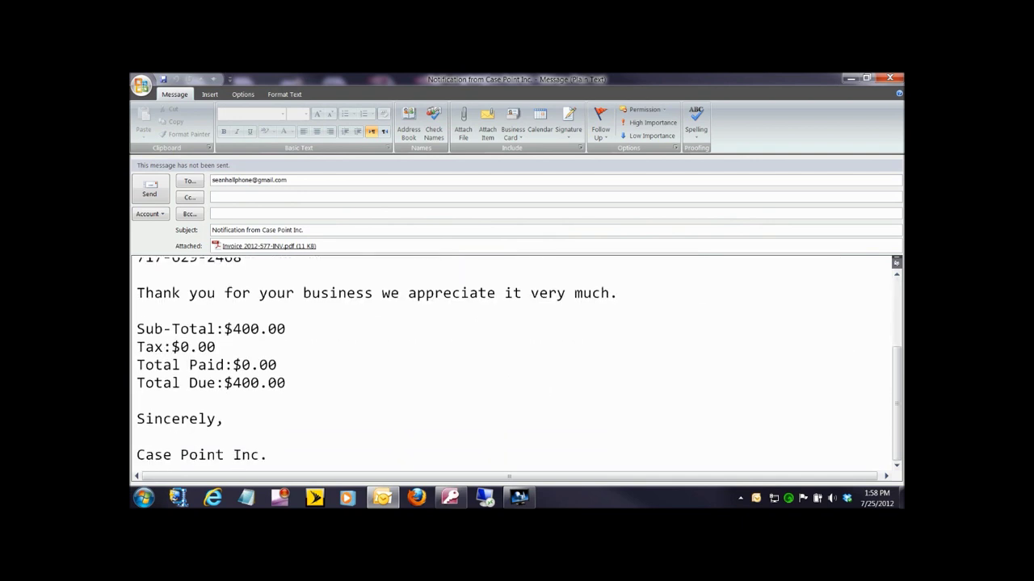
scroll(517, 364, up, 3)
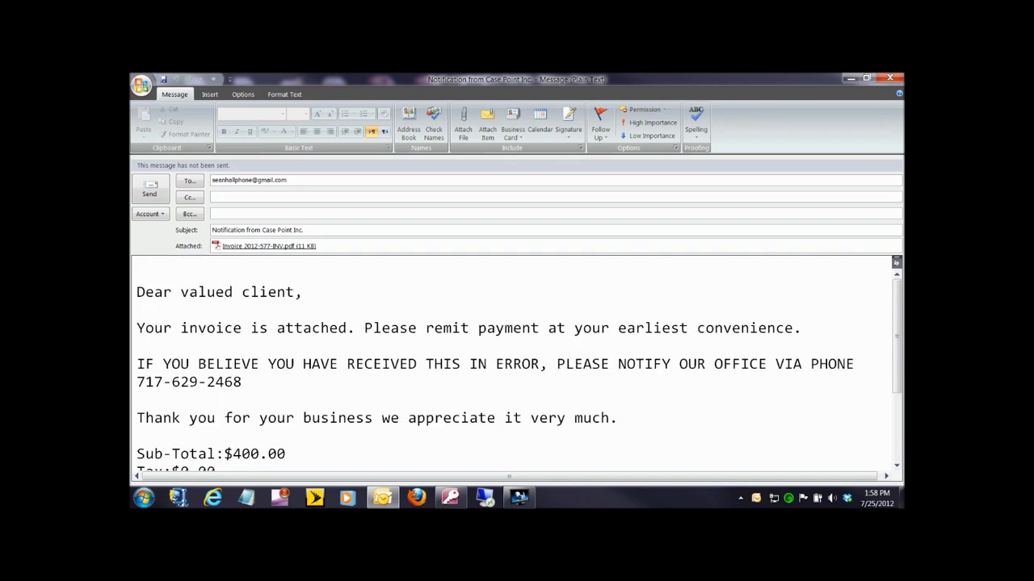
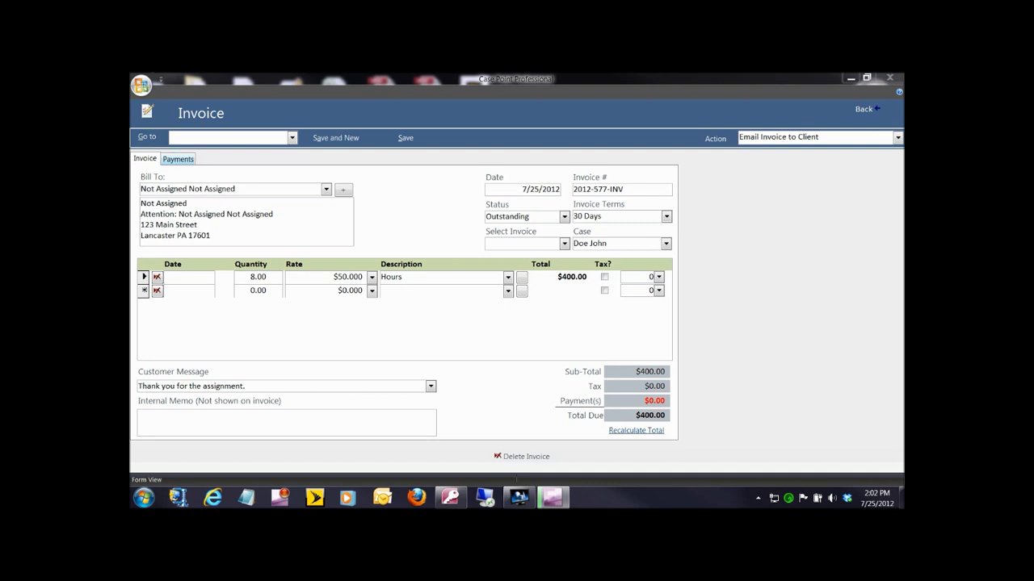
Step: Record a check payment of $400.00 dated 7/25/2012 for the invoice and return to the invoice details
click(178, 158)
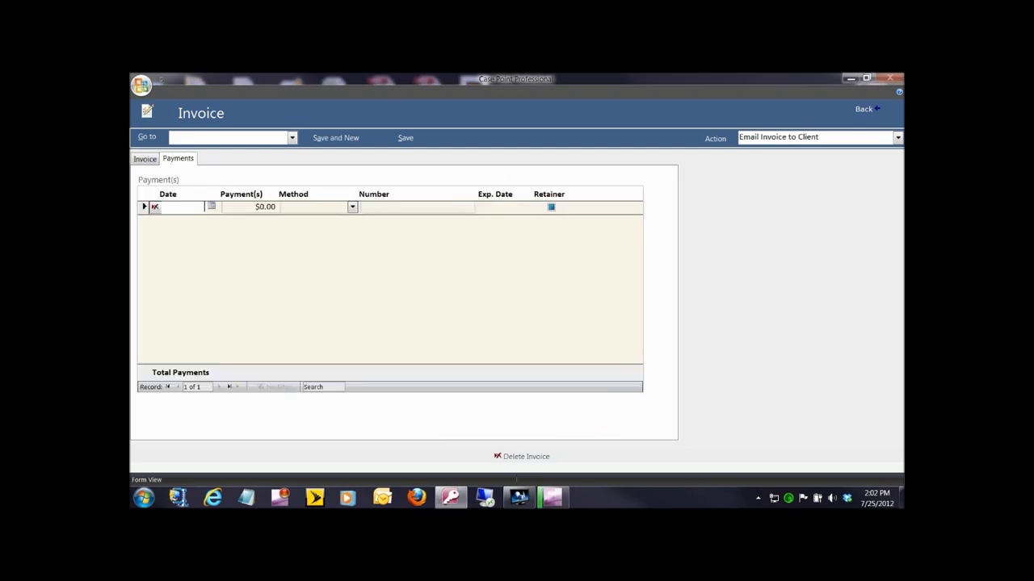
text(07/25/20)
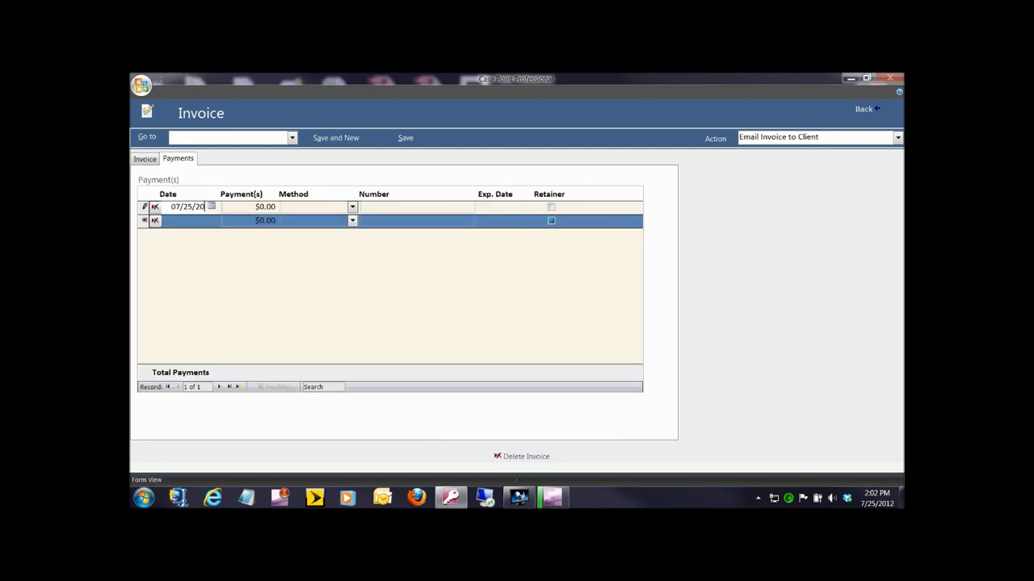
text(12)
key(Tab)
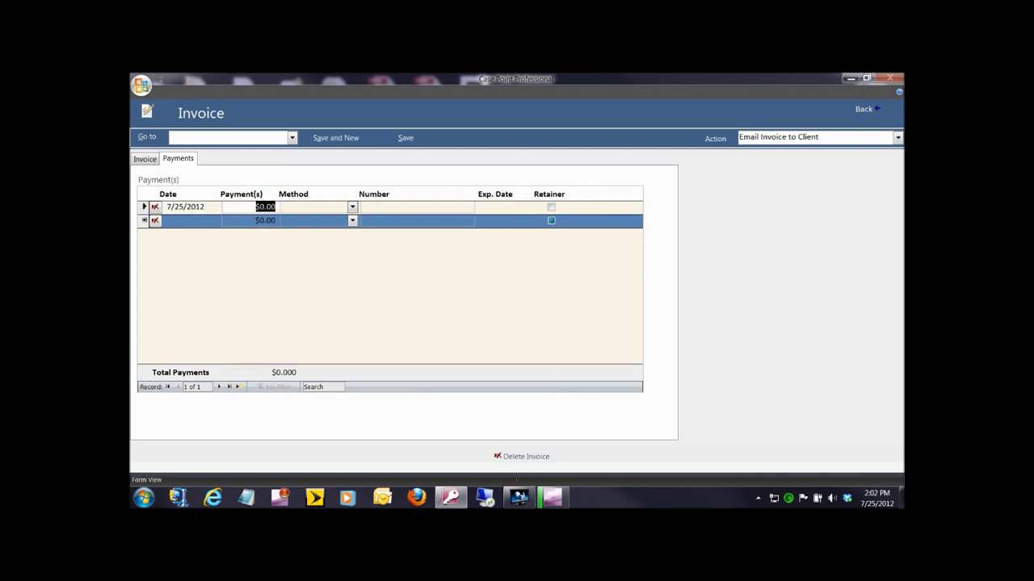
text(400.00)
key(Tab)
text(Check)
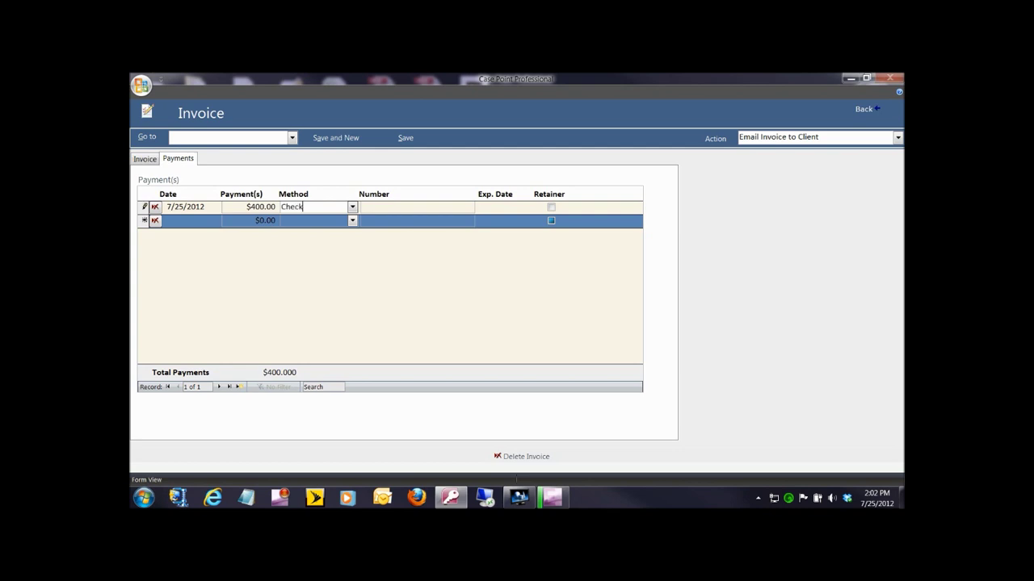
key(Tab)
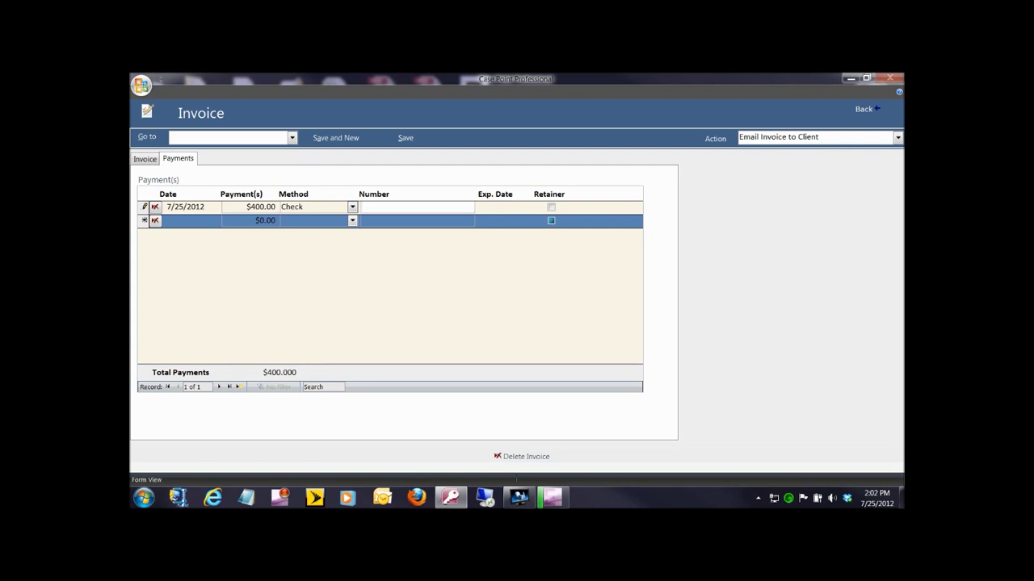
click(144, 158)
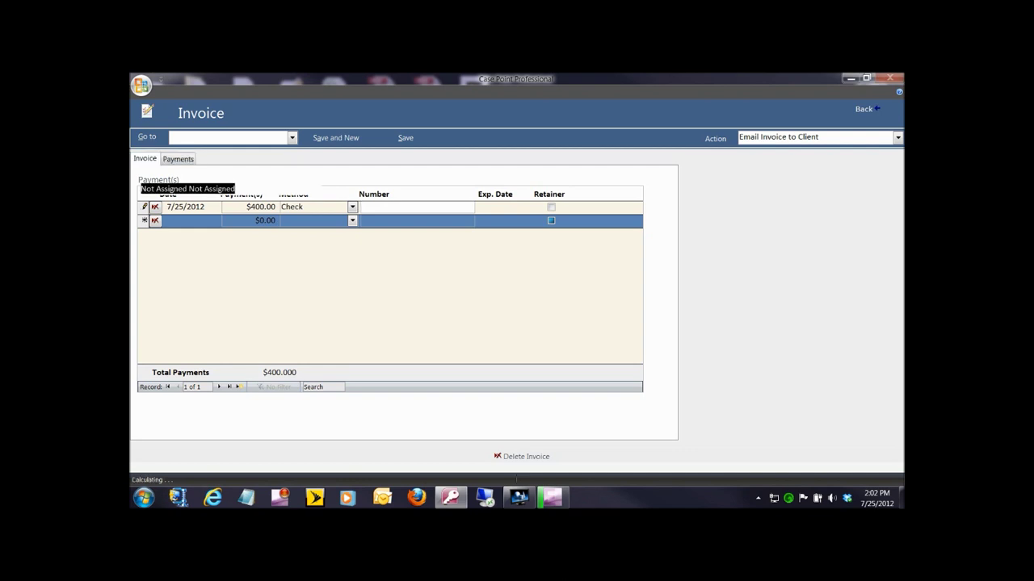